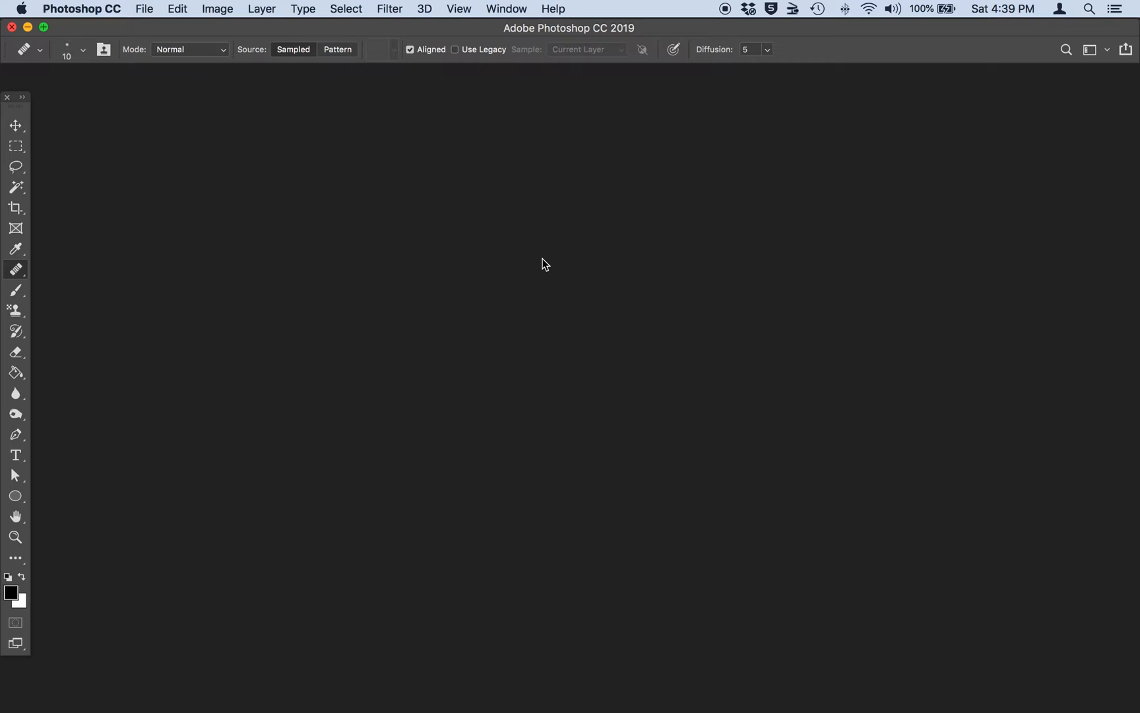
Step: Open ManPortrait.psd from the 1_RetouchRepair folder
click(145, 9)
click(145, 42)
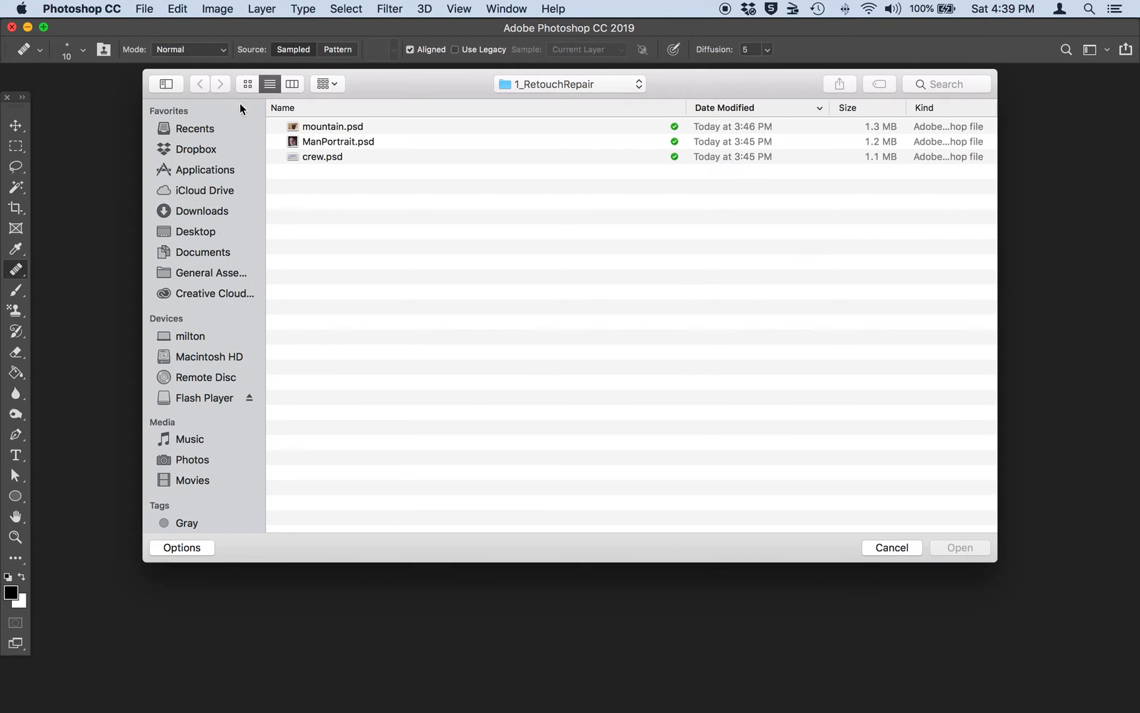
click(325, 142)
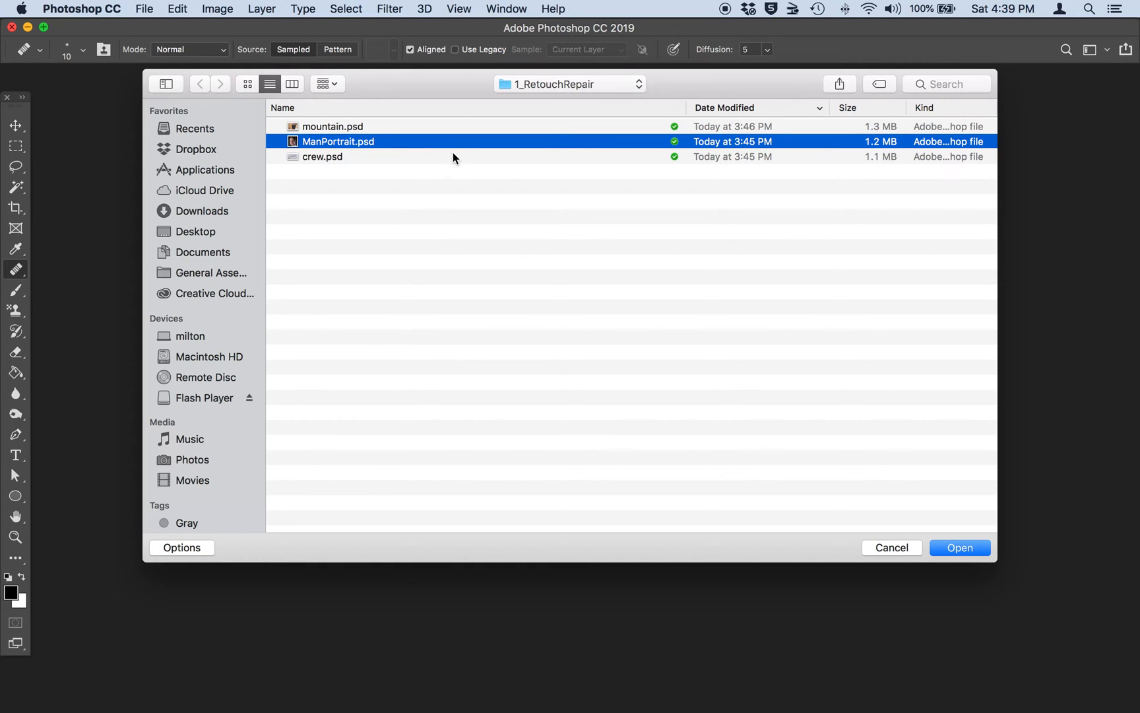
click(968, 549)
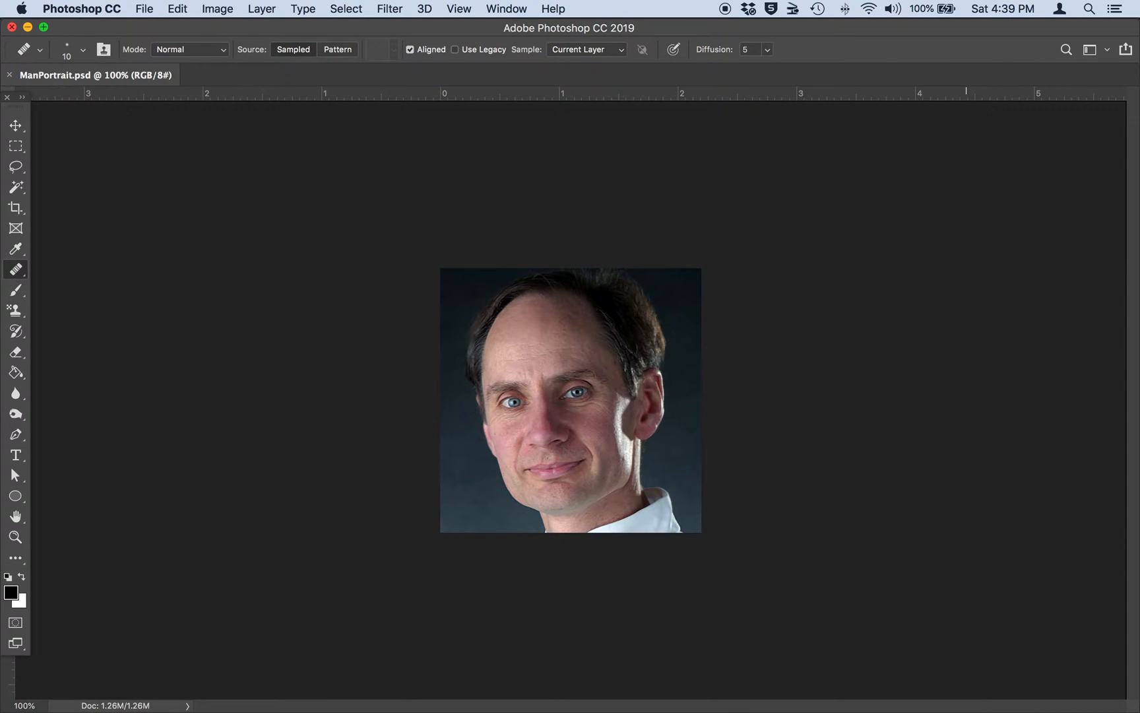
Step: Duplicate the Background layer, rename the copy Retouch and make it the active layer
key(super+equal)
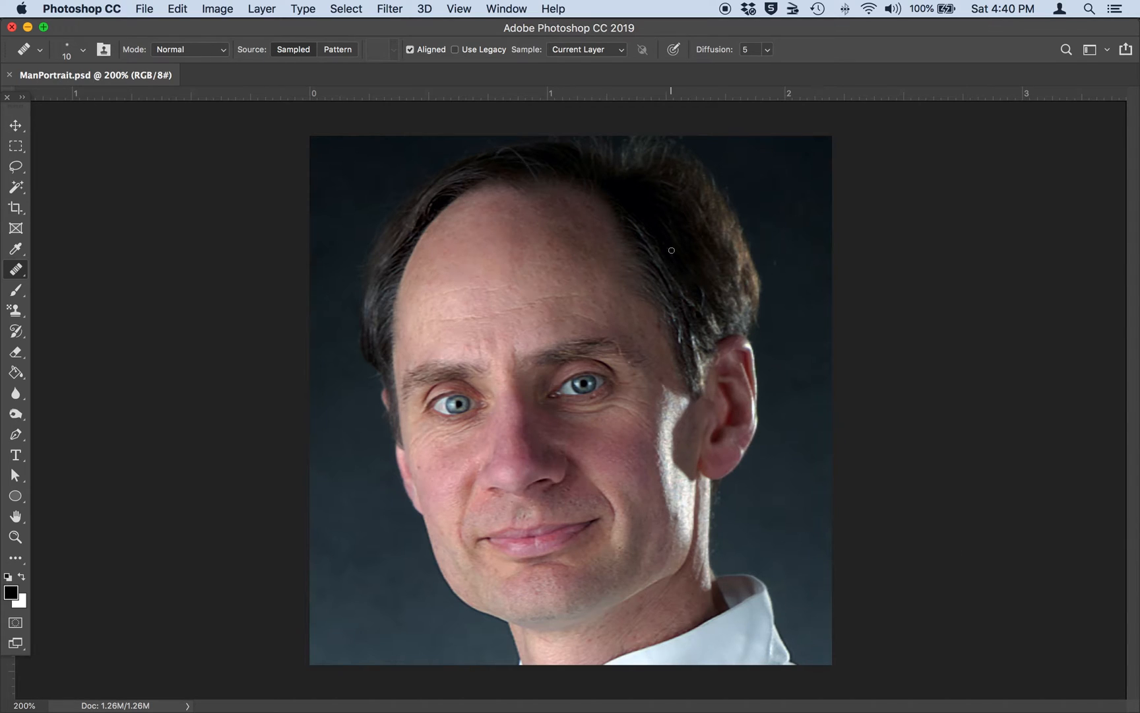
click(507, 8)
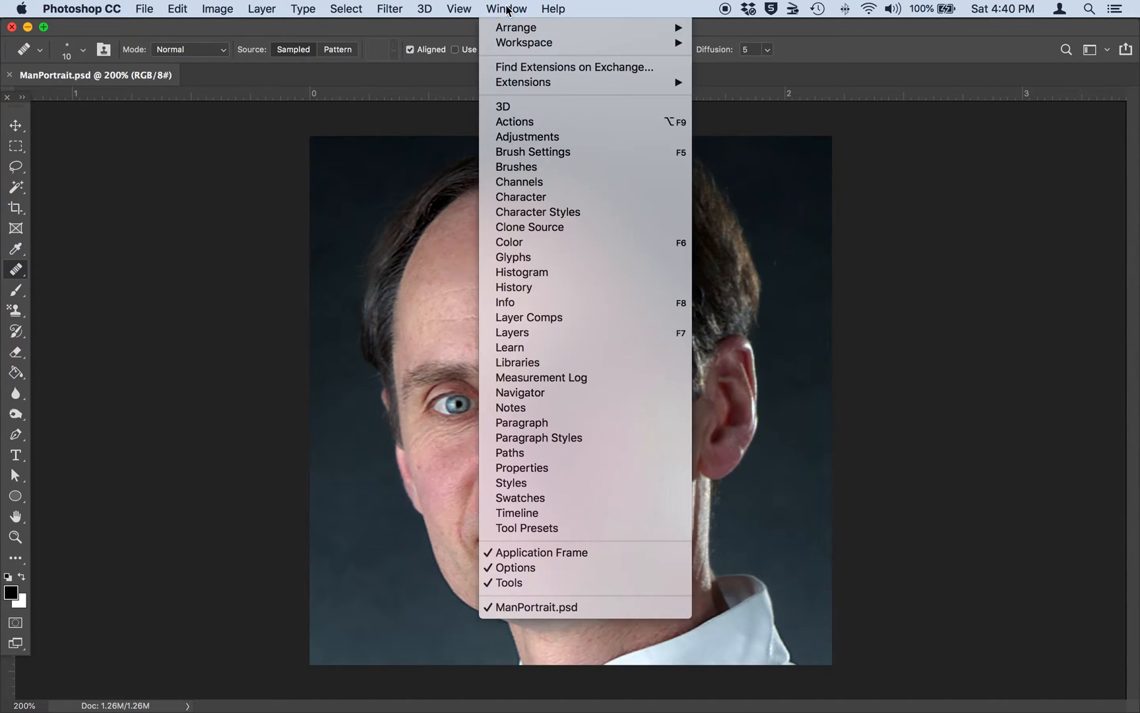
click(537, 335)
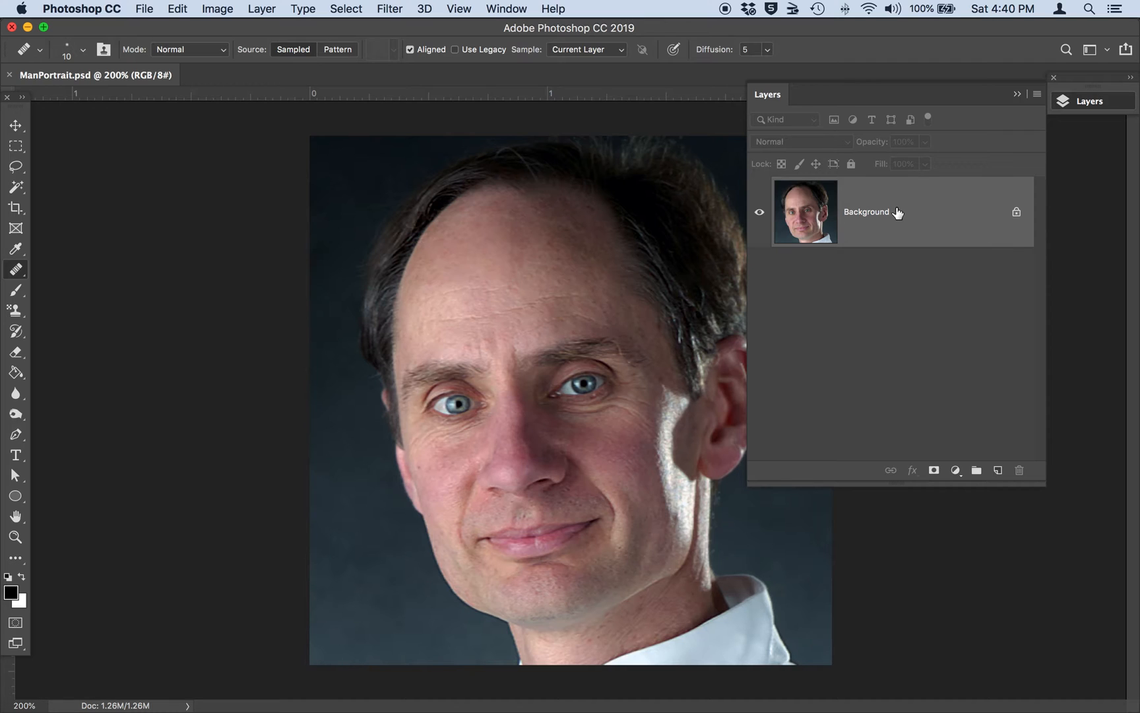
drag(896, 214, 1001, 471)
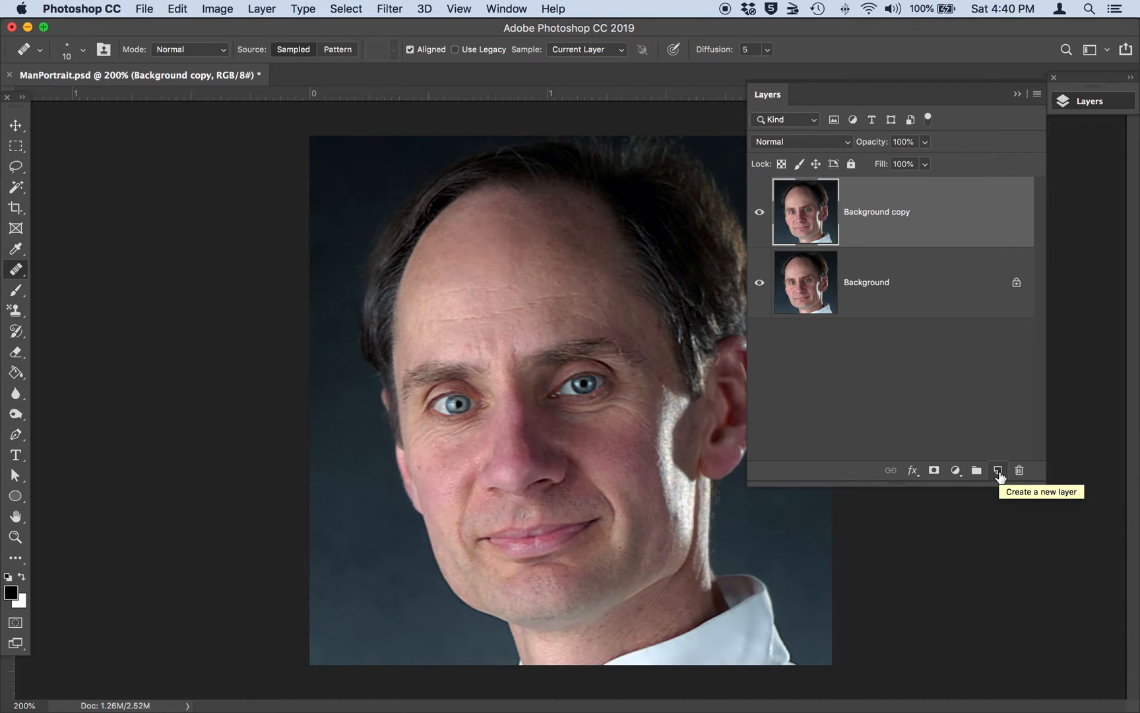
double_click(872, 212)
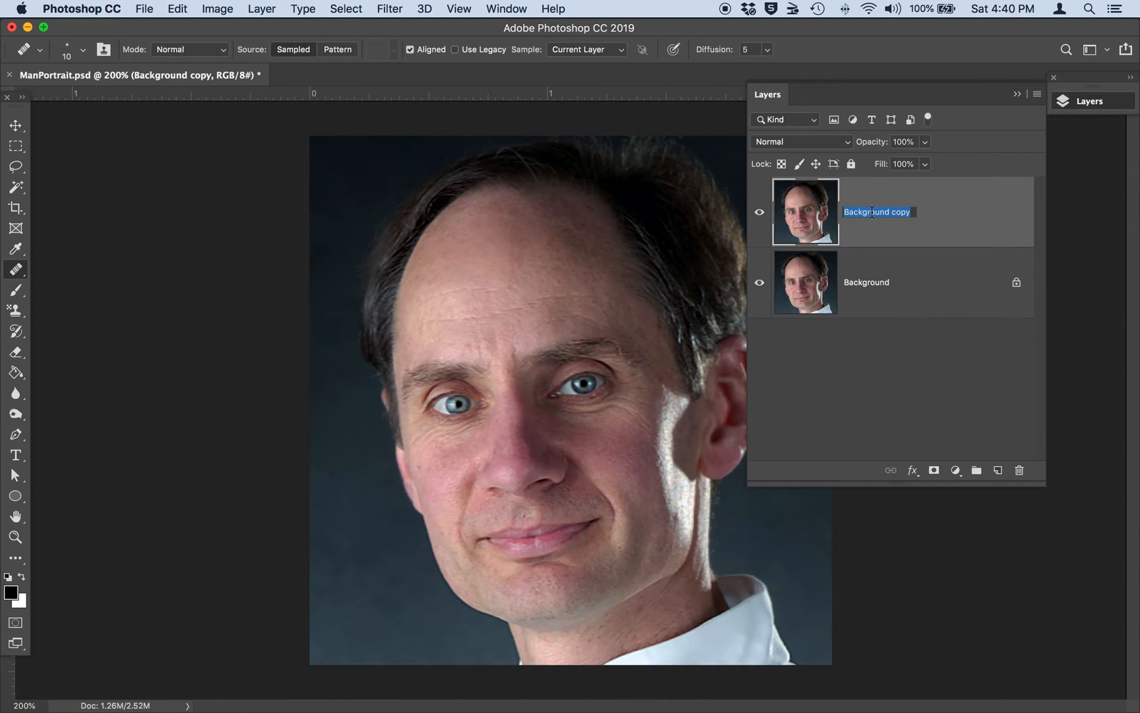
text(Retouch)
click(843, 382)
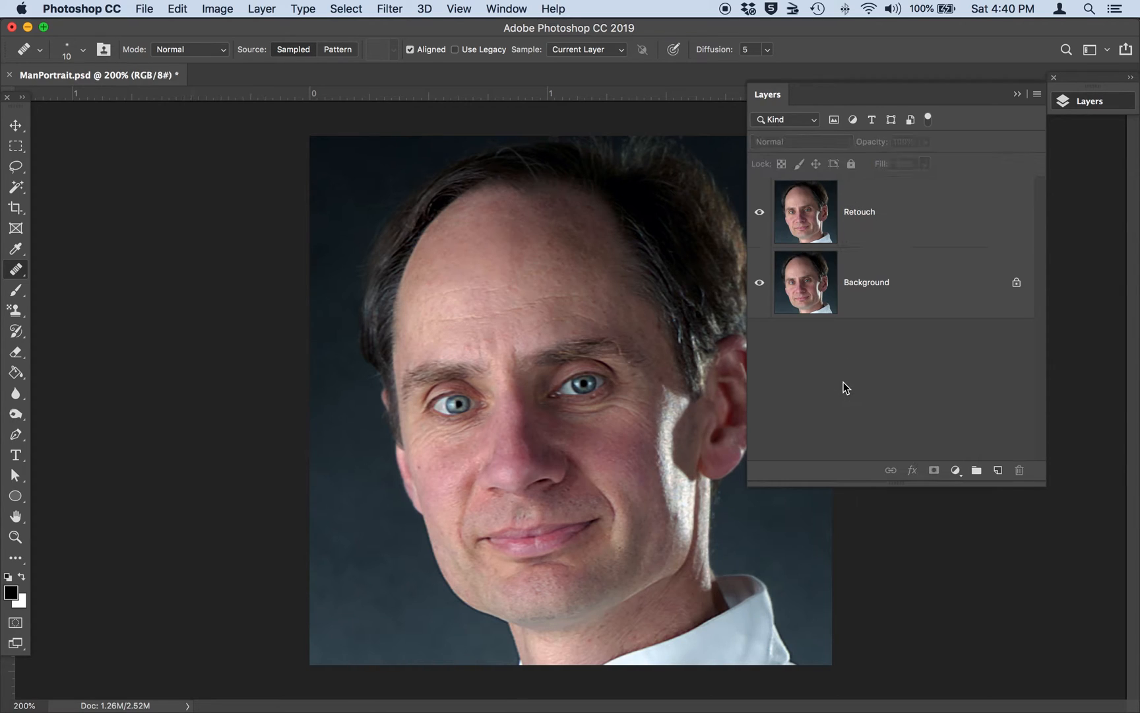
click(874, 215)
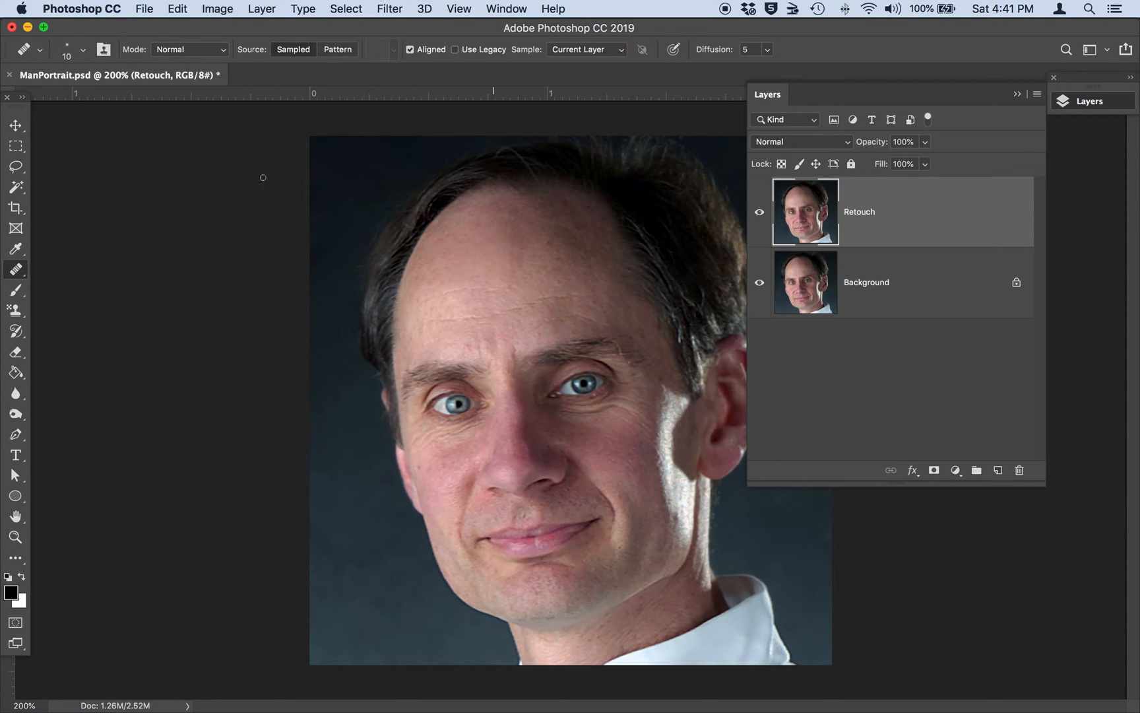
Step: Choose the Healing Brush Tool and set its brush size to 12 px
click(19, 273)
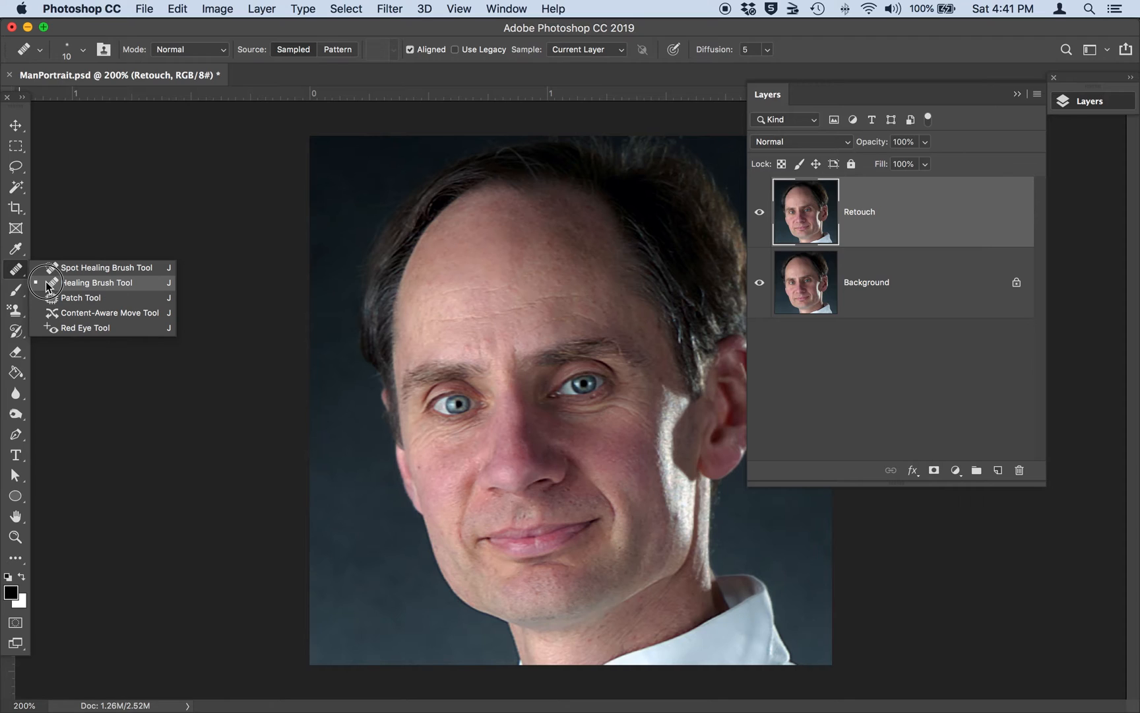
click(48, 283)
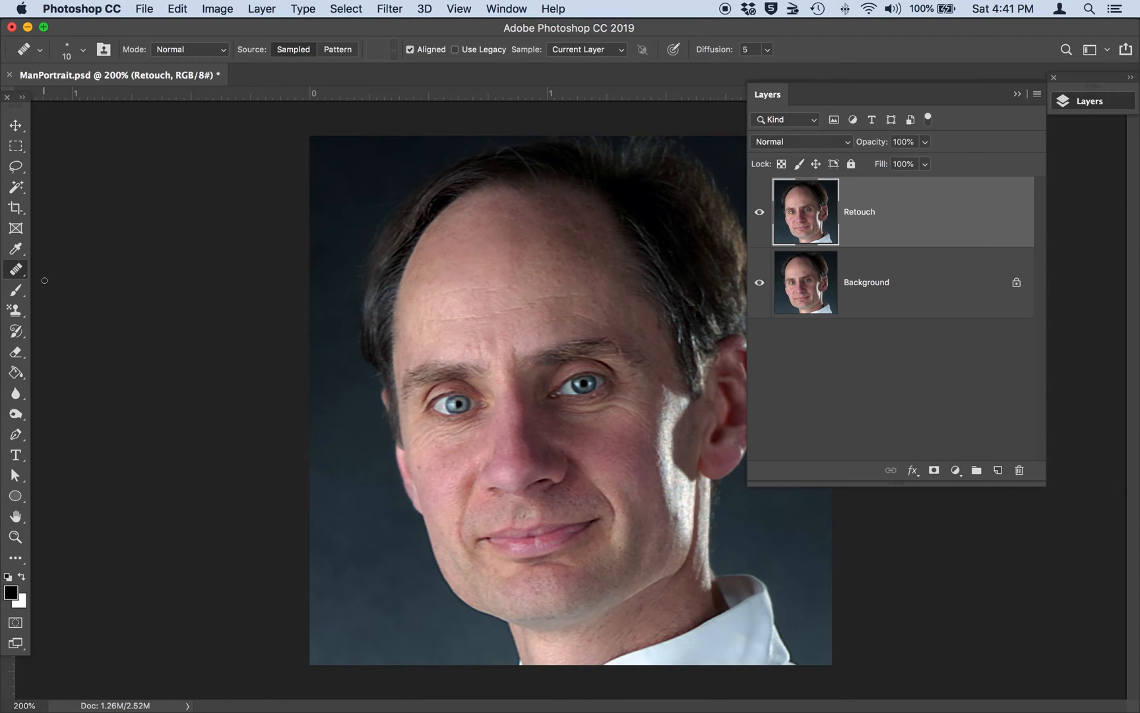
click(84, 51)
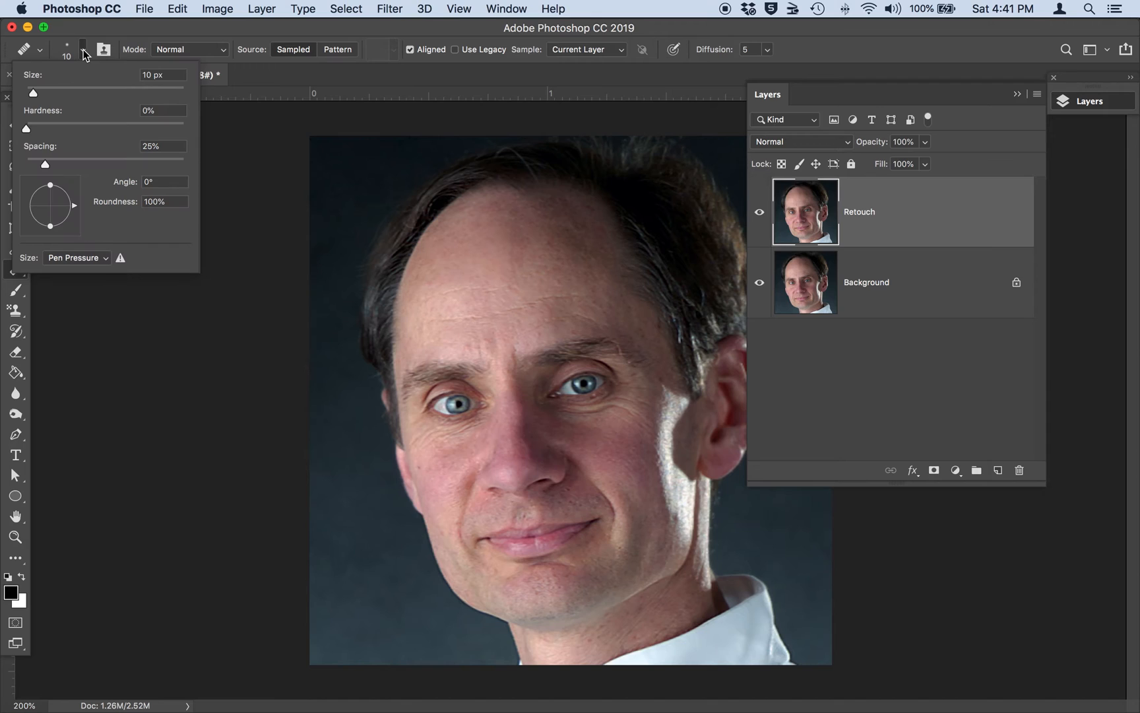
double_click(154, 76)
key(Up)
key(Up)
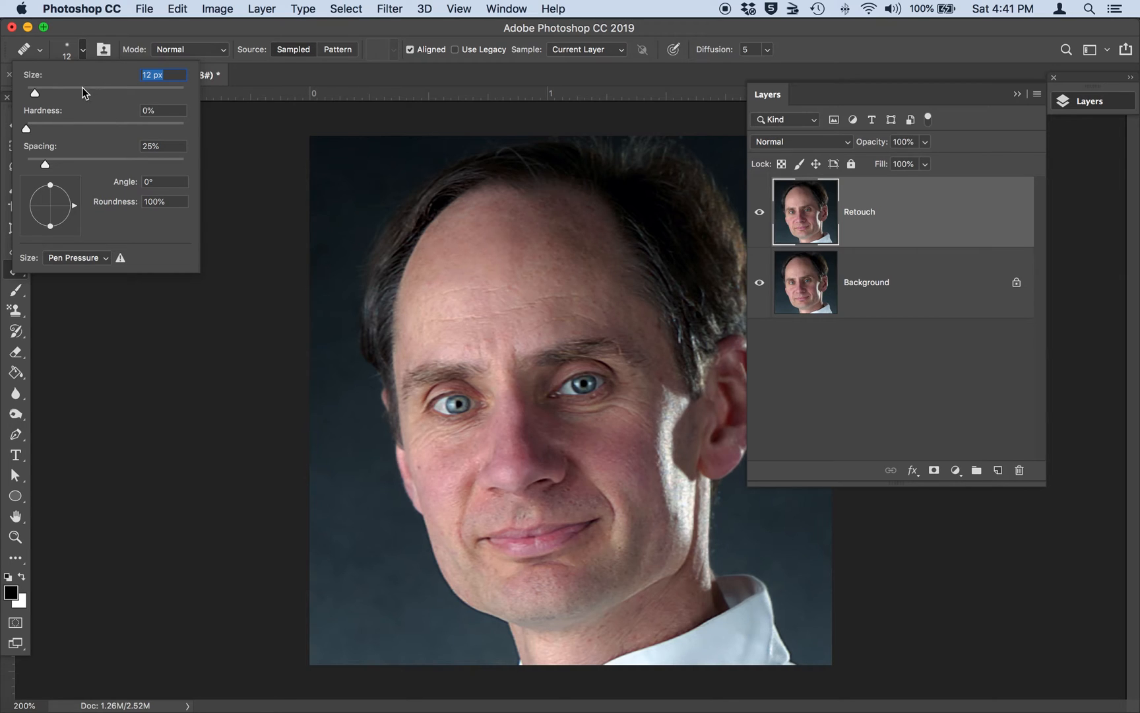
click(81, 52)
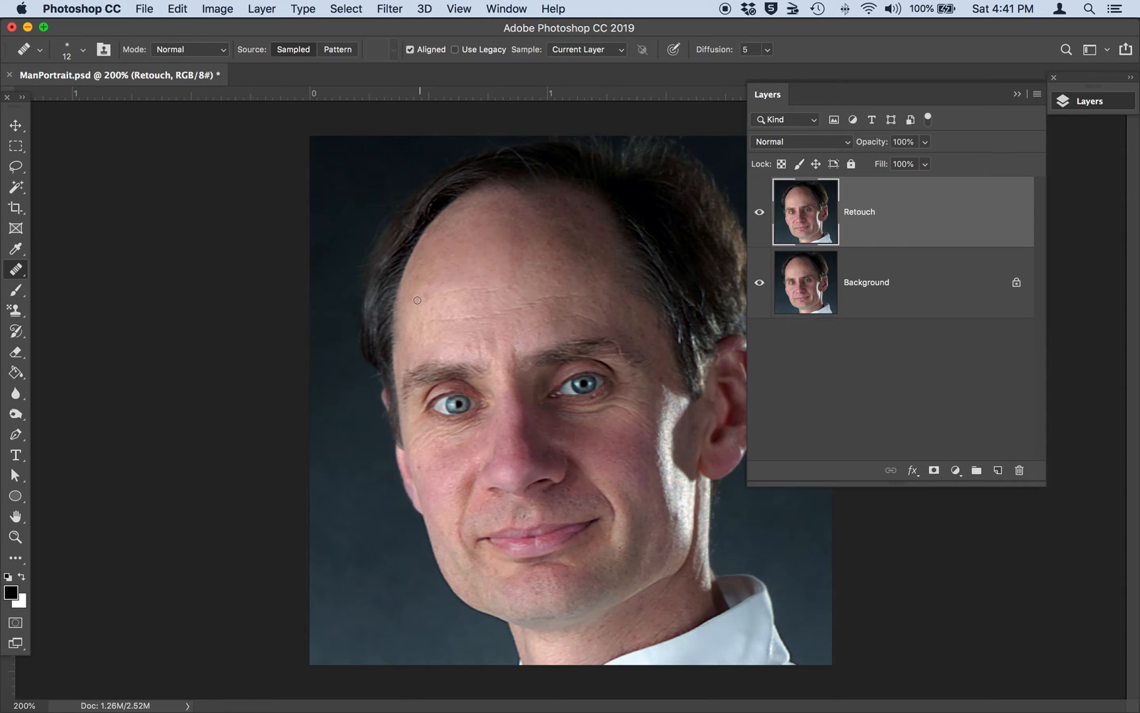
Step: Heal the horizontal wrinkles across the man's forehead on the Retouch layer and compare the result with the original by toggling the layer's visibility
drag(415, 303, 520, 280)
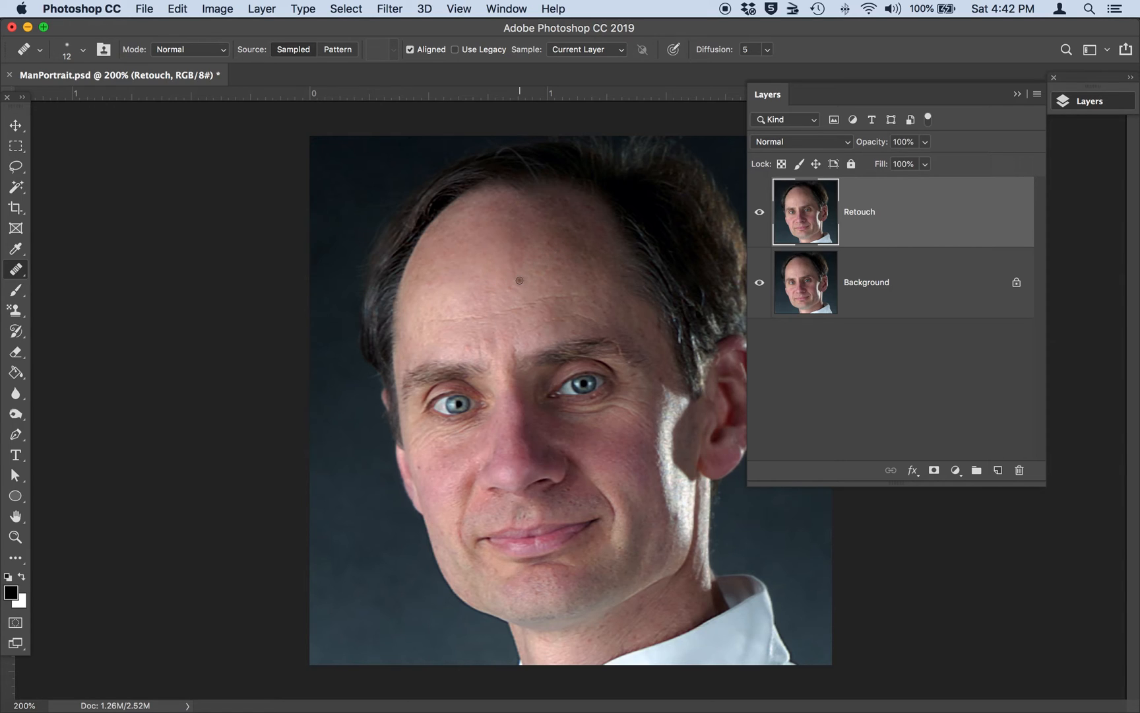
alt+click(459, 299)
drag(429, 321, 599, 295)
click(759, 214)
click(760, 215)
click(760, 214)
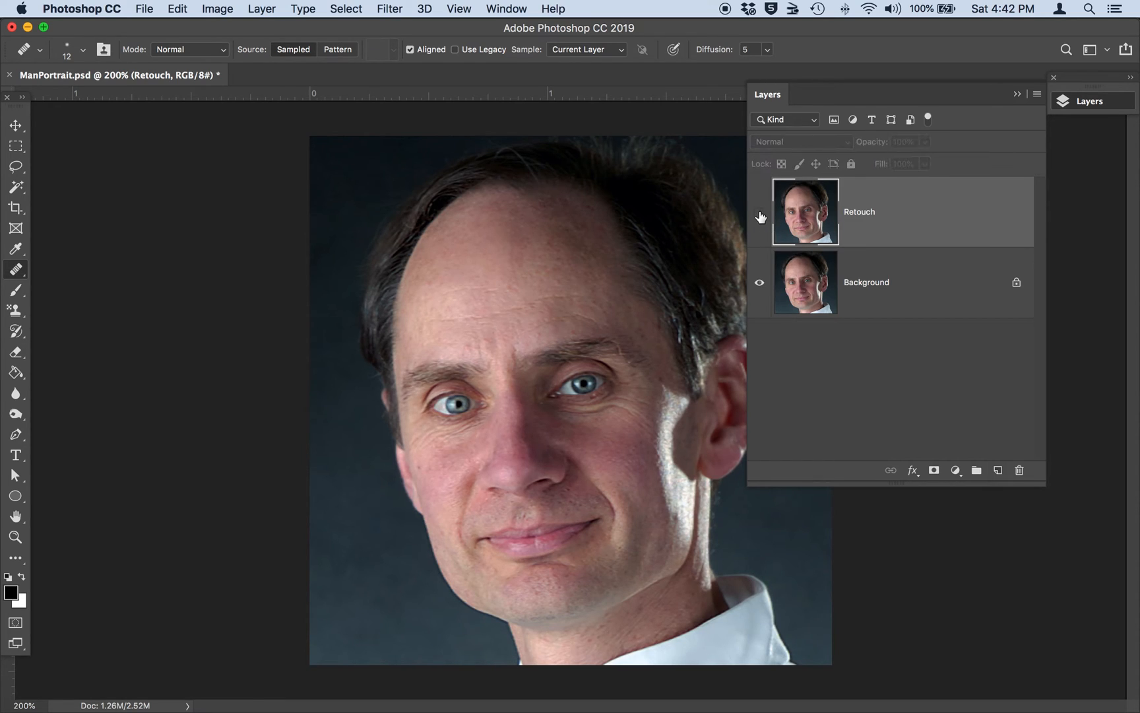
click(759, 215)
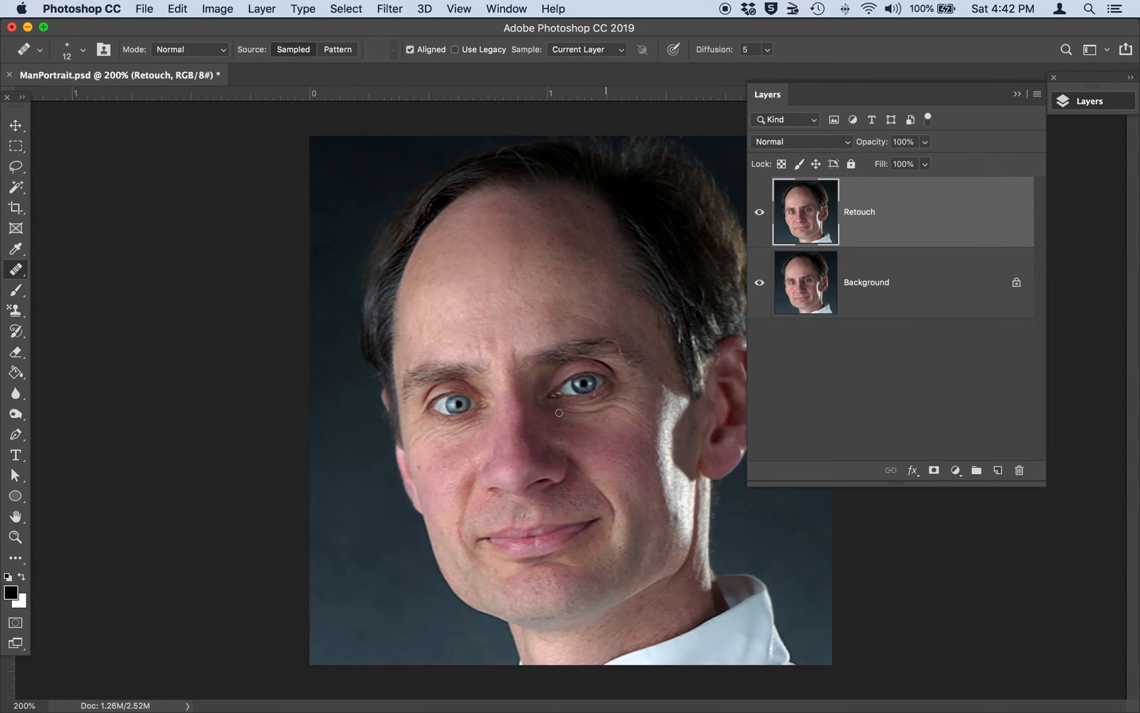
Step: Patch the wrinkled areas under both eyes with smooth forehead skin using the Patch Tool, clearing the selection after each patch
click(21, 276)
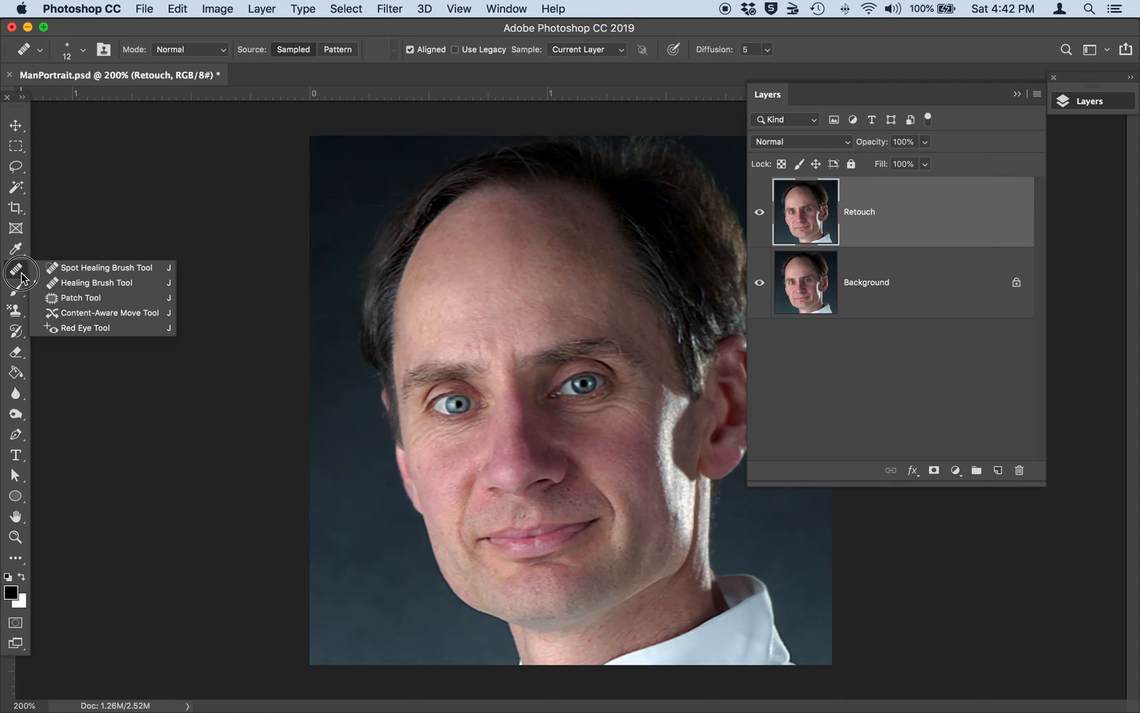
click(77, 299)
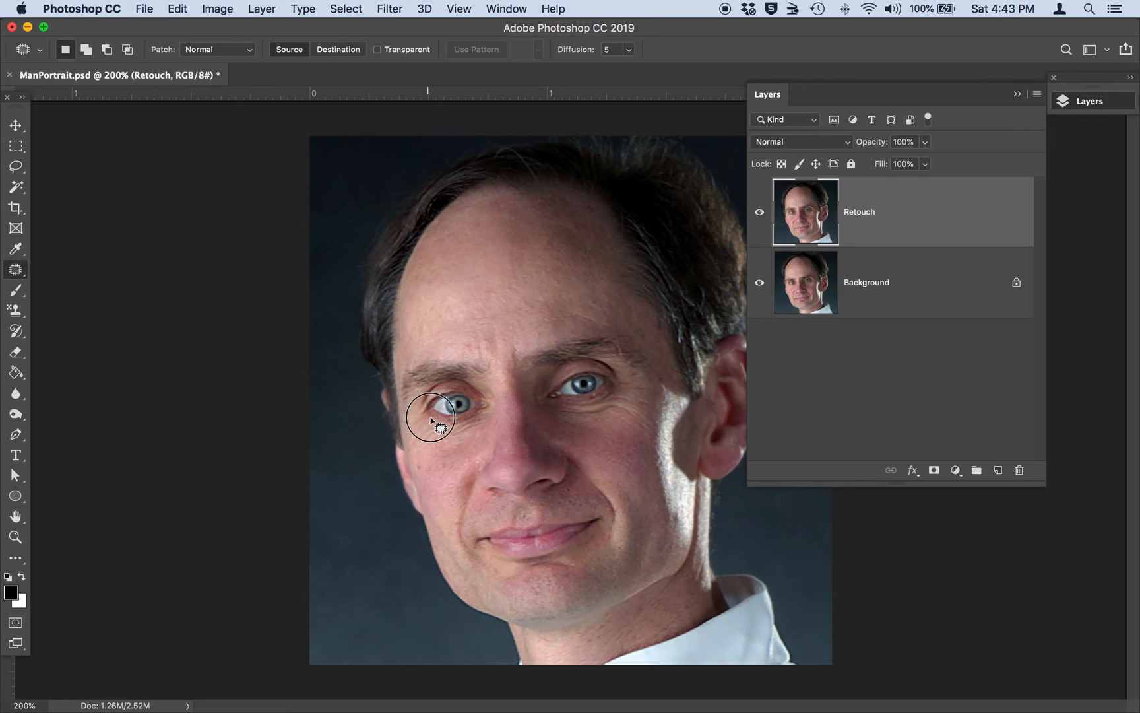
mouse_move(452, 426)
mouse_down()
mouse_move(494, 415)
mouse_move(487, 434)
mouse_move(459, 445)
mouse_move(429, 447)
mouse_move(413, 431)
mouse_move(422, 413)
mouse_move(441, 430)
mouse_move(450, 319)
mouse_up()
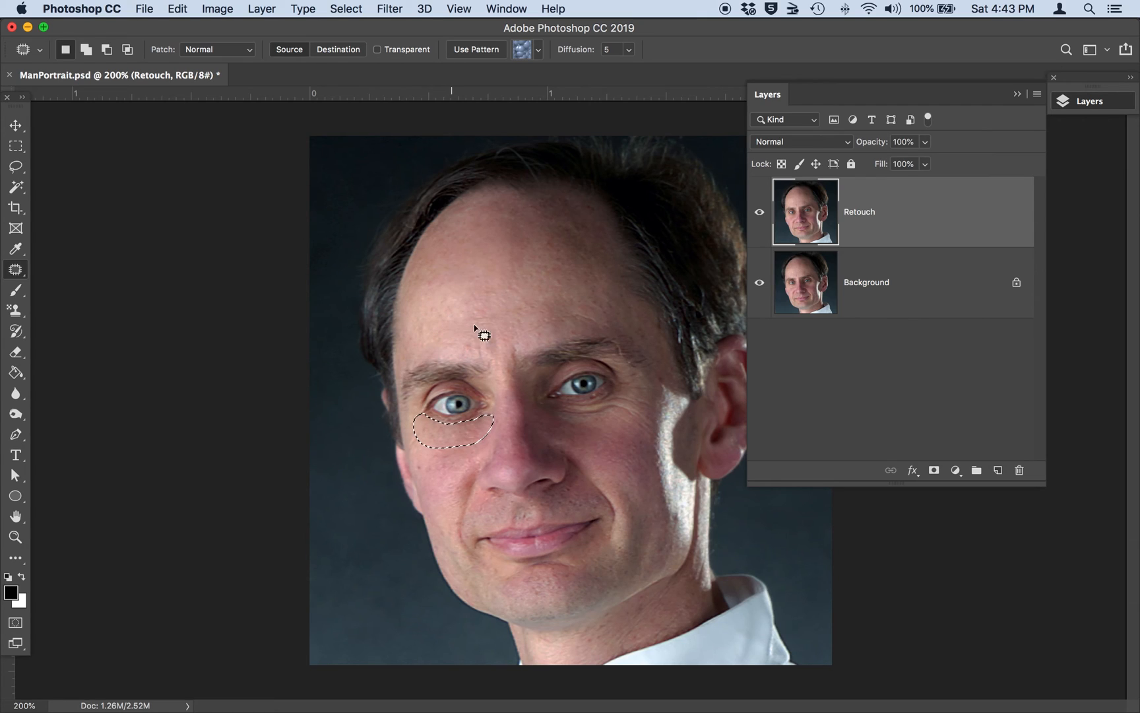
key(super+d)
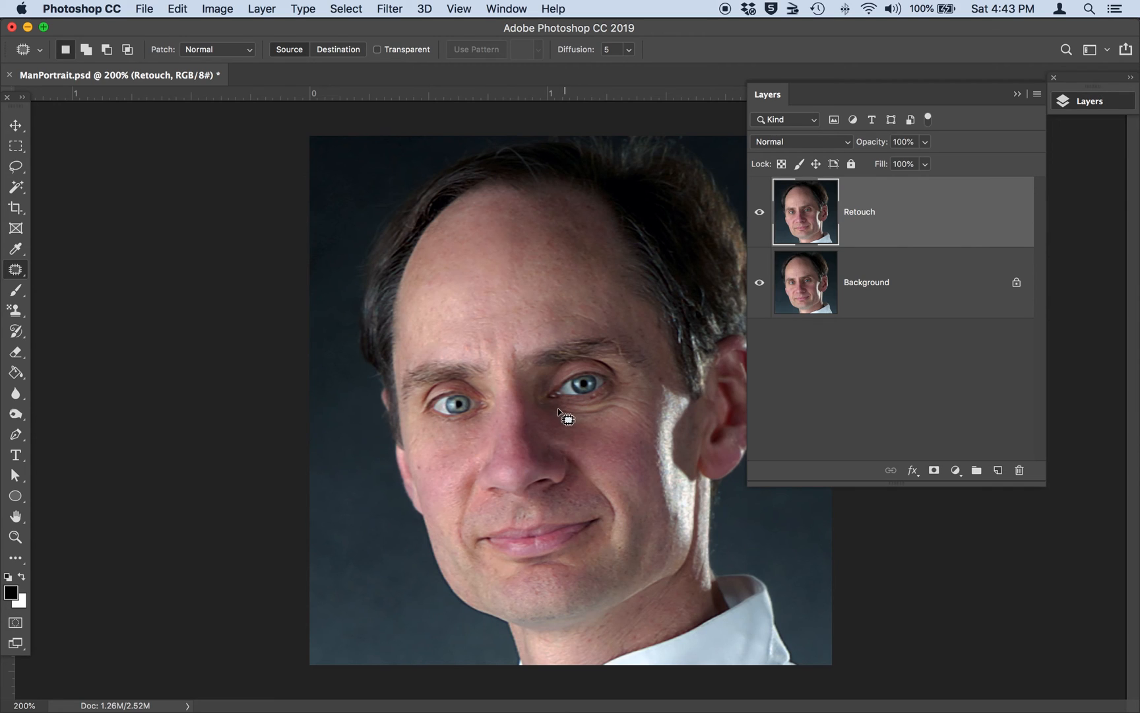
mouse_move(549, 406)
mouse_down()
mouse_move(600, 405)
mouse_move(634, 378)
mouse_move(639, 389)
mouse_move(618, 417)
mouse_move(554, 415)
mouse_move(549, 406)
mouse_move(599, 417)
mouse_move(563, 306)
mouse_up()
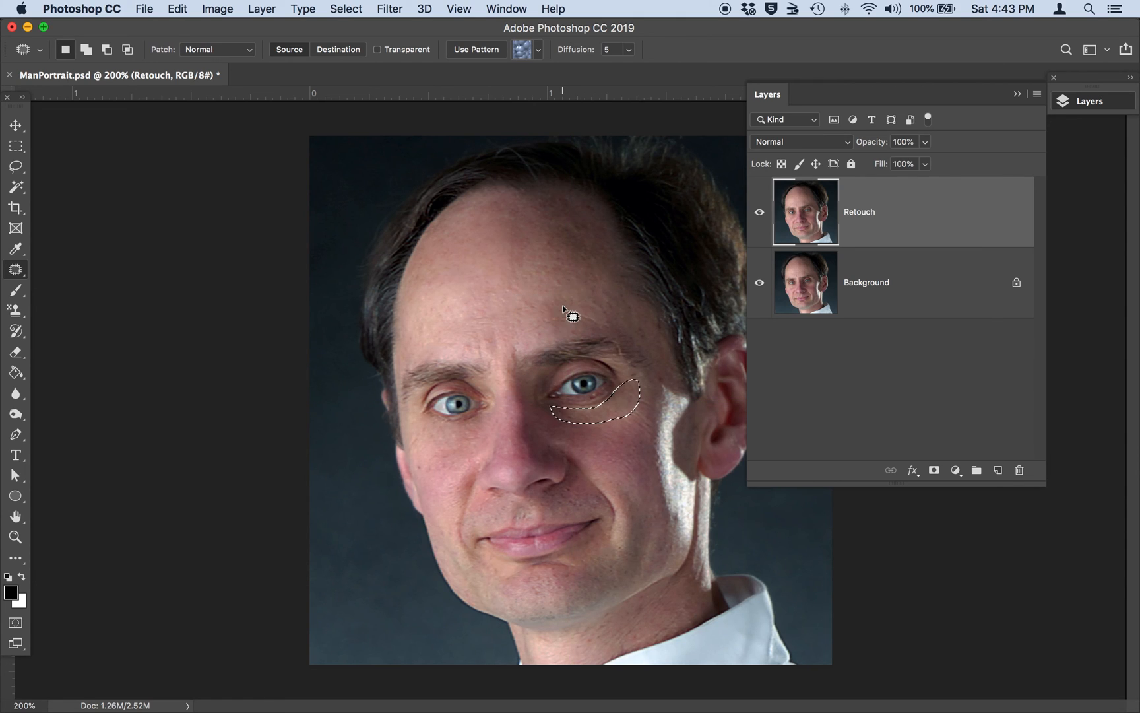
key(super+d)
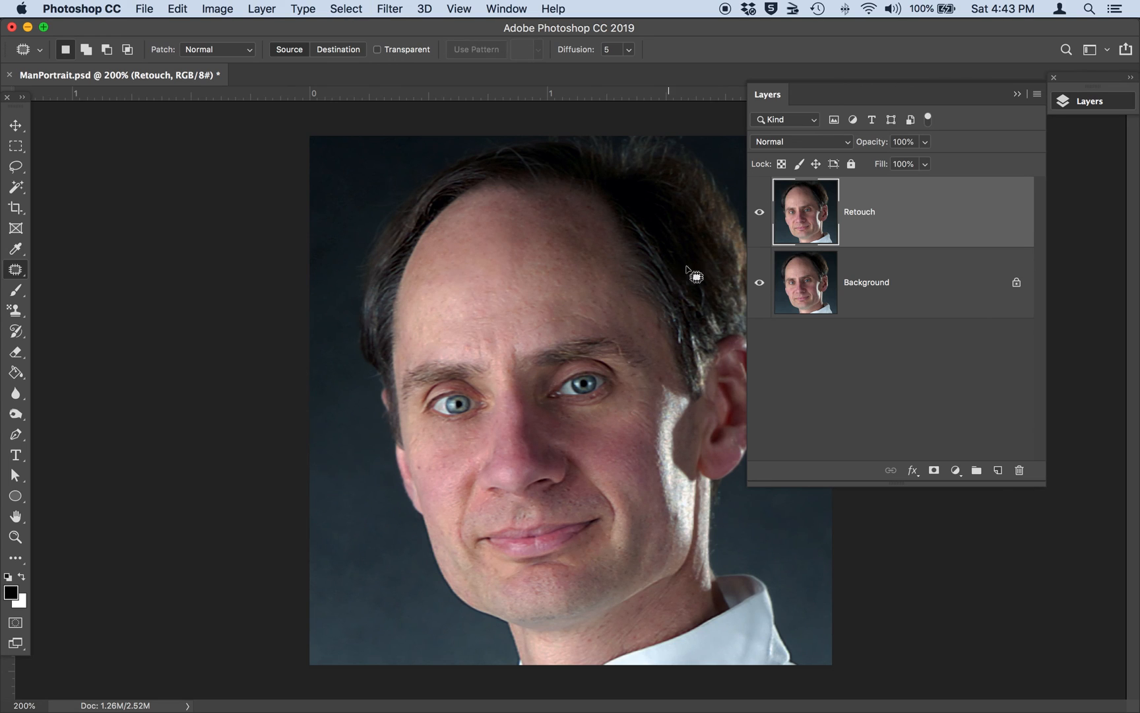
Step: Compare the portrait with the Retouch layer hidden and shown, and set that layer's opacity to 65%
click(759, 213)
click(760, 214)
click(759, 213)
click(760, 213)
click(913, 144)
drag(908, 145, 890, 143)
text(65)
key(Return)
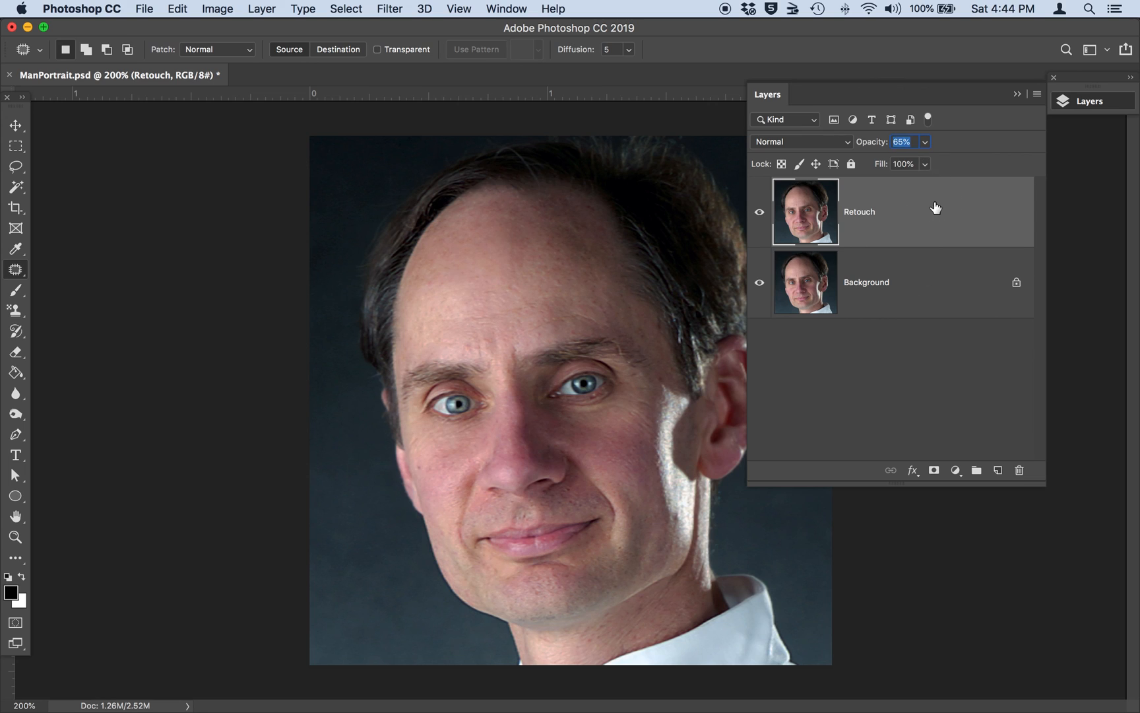